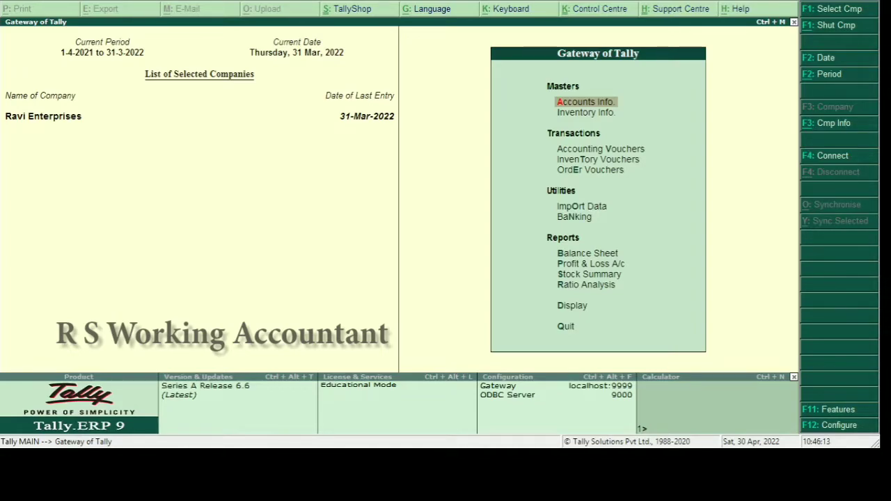
Display the ALCHEMIST & CO ledger report from Account Books
key("d")
key("a")
key("l")
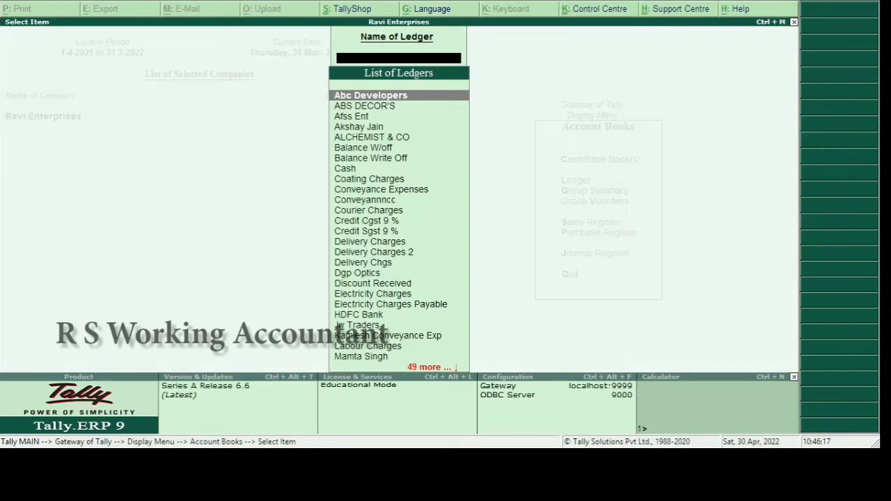
type("ALC")
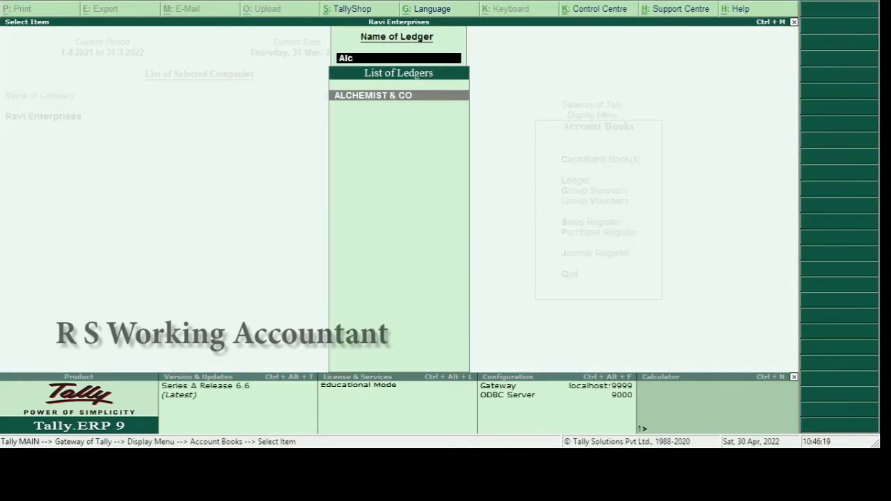
key("Return")
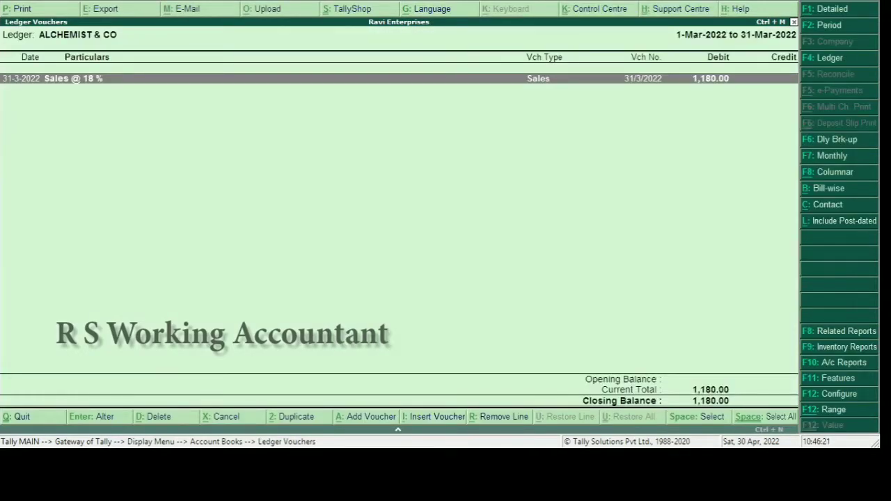
View the ALCHEMIST & CO ledger master details, then return to the Gateway of Tally
key("Escape")
key("Escape")
key("Escape")
key("Escape")
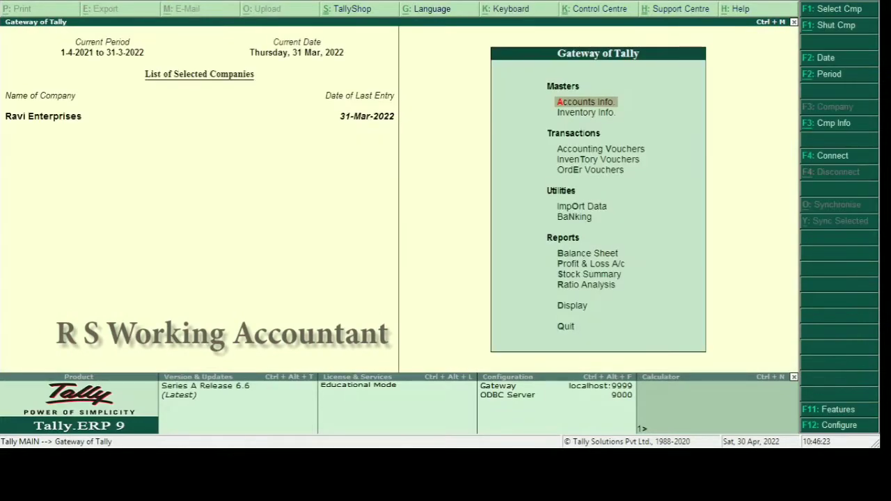
key("Return")
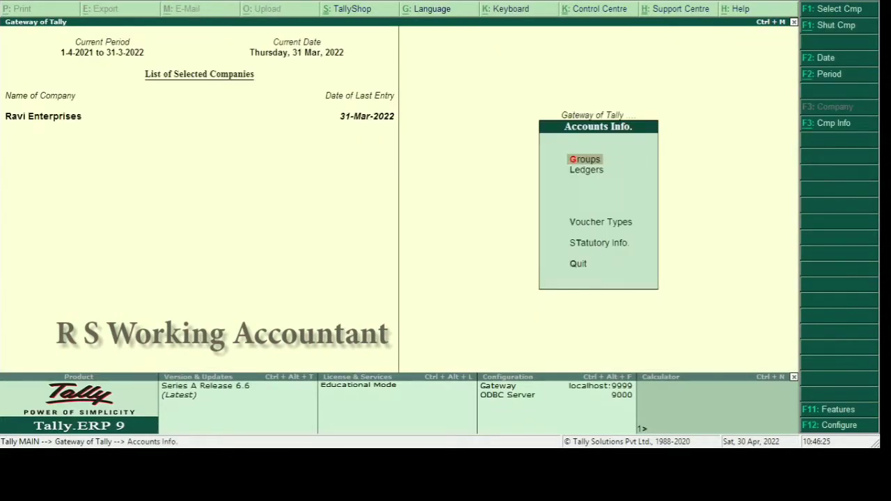
key("l")
key("a")
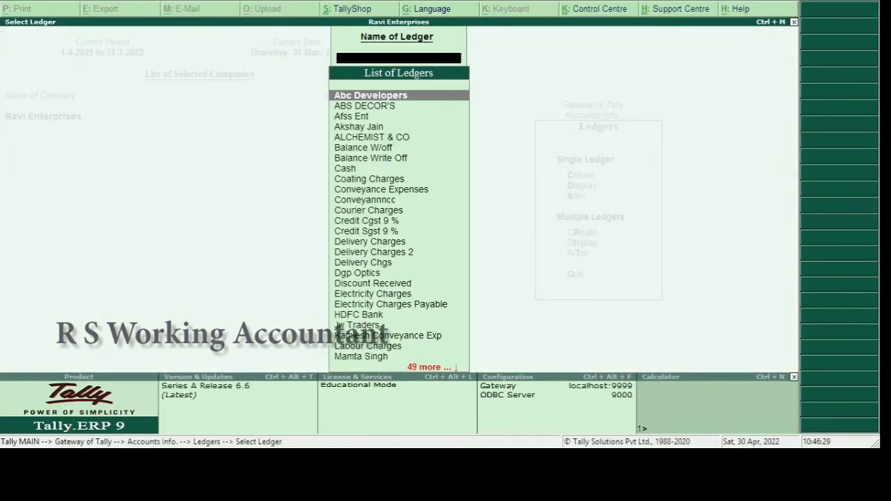
type("Al")
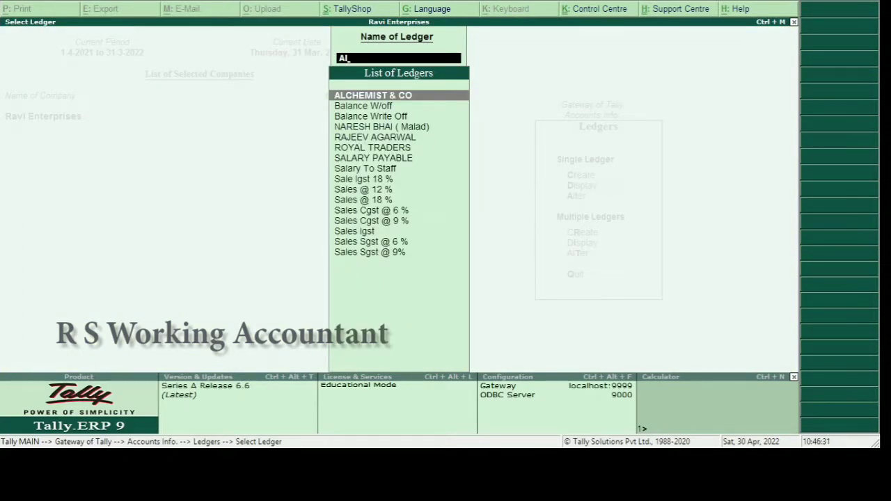
key("Return")
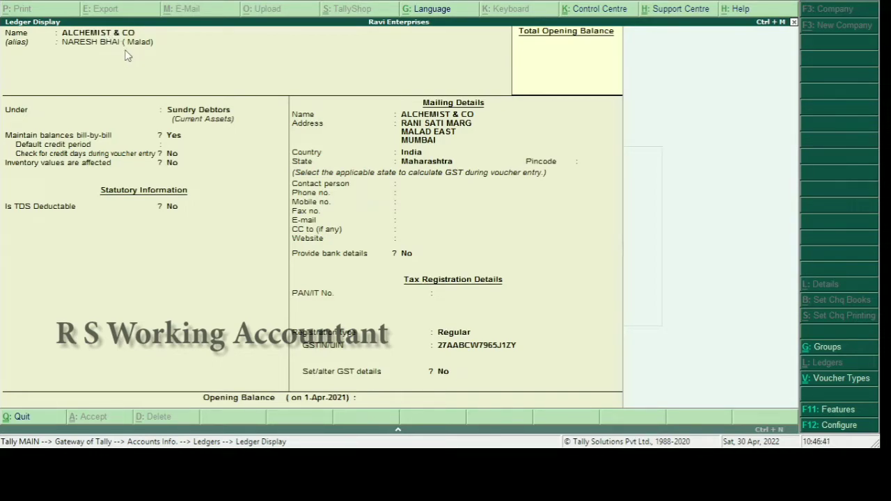
key("Escape")
key("Escape")
key("Escape")
key("Escape")
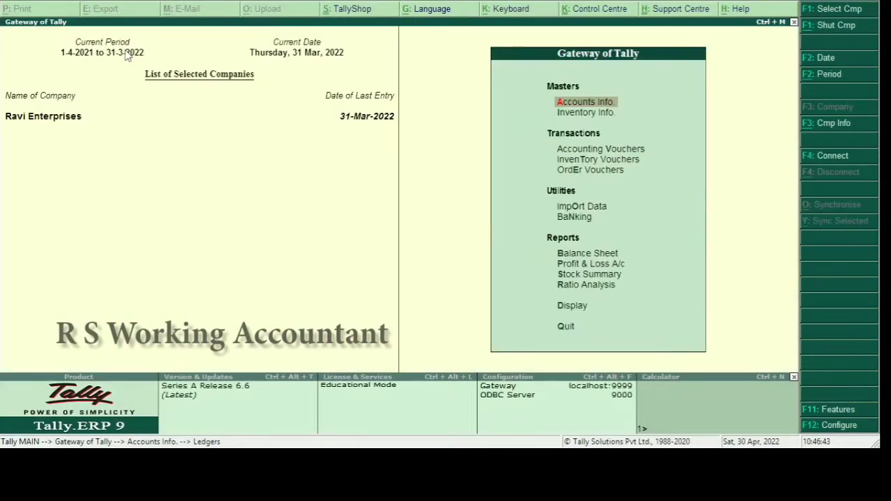
key("Escape")
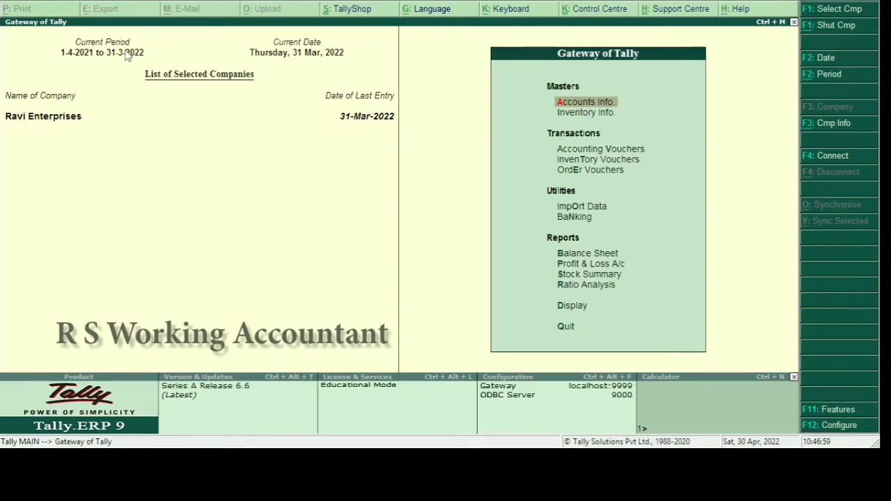
type("da")
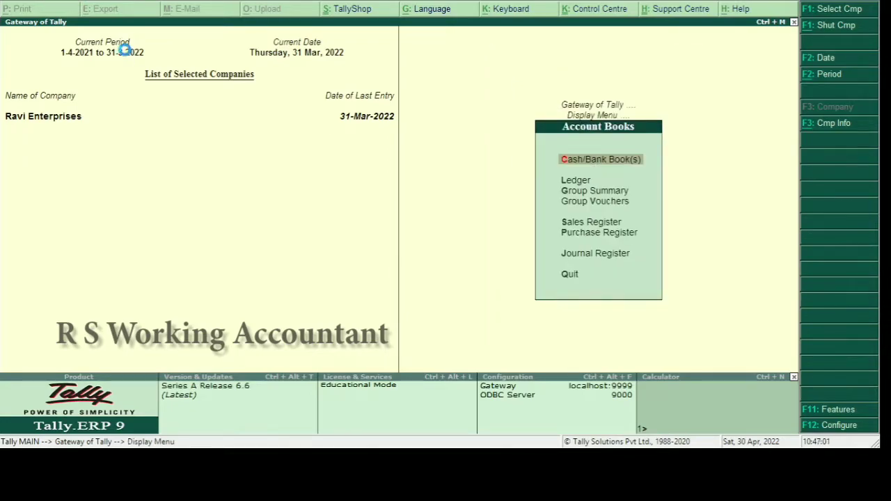
type("lNare")
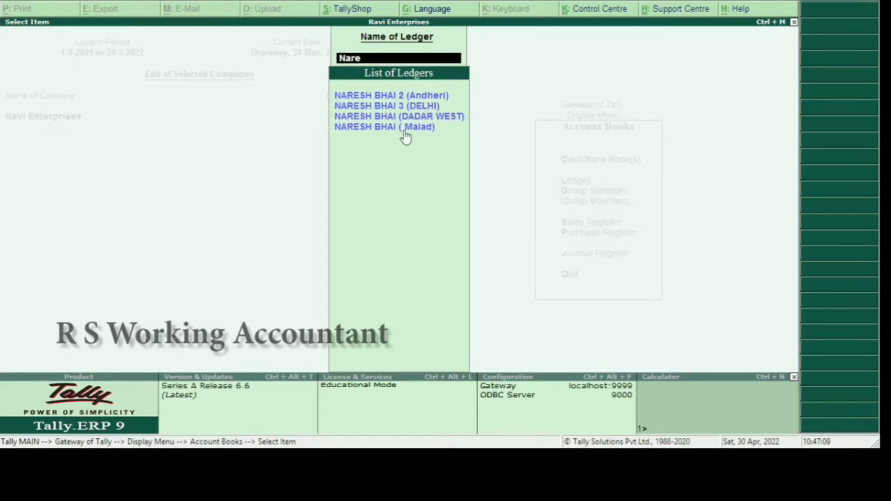
key("BackSpace")
key("BackSpace")
key("BackSpace")
key("BackSpace")
key("Escape")
key("Escape")
key("Escape")
key("Escape")
key("Escape")
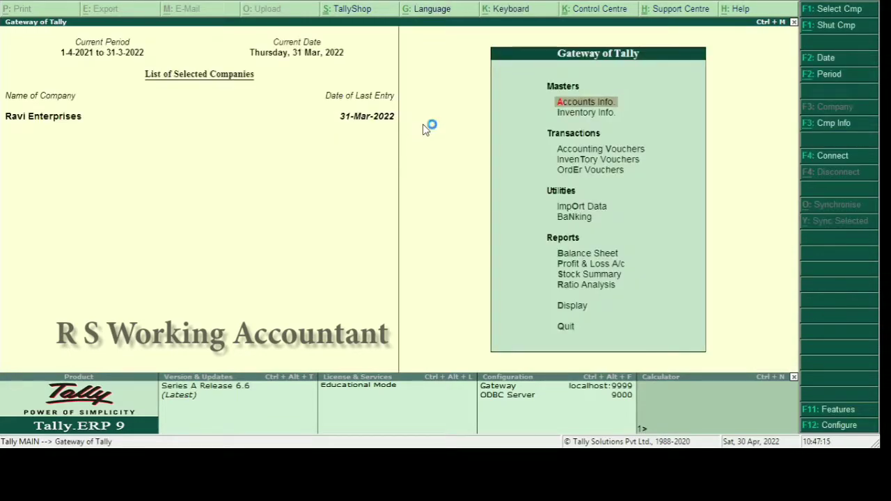
Start a new ledger named Gulmohar Ent
key("a")
key("l")
key("c")
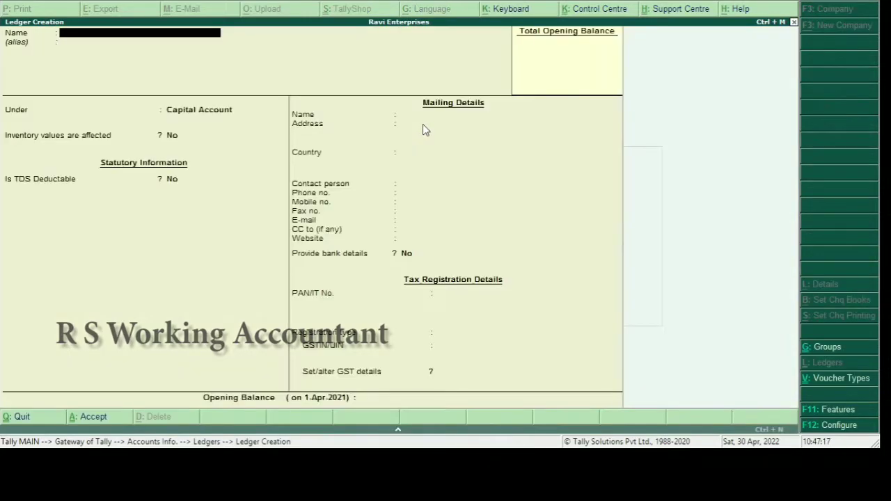
type("Gulmohar El")
type("t")
key("BackSpace")
key("BackSpace")
key("BackSpace")
type("ent")
key("Return")
key("Return")
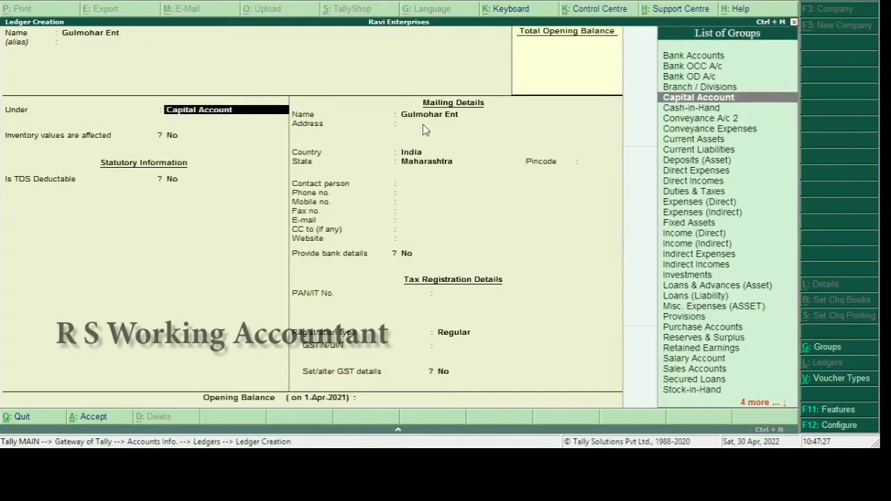
Give the ledger an alias naming its contact person and area
key("BackSpace")
type("M")
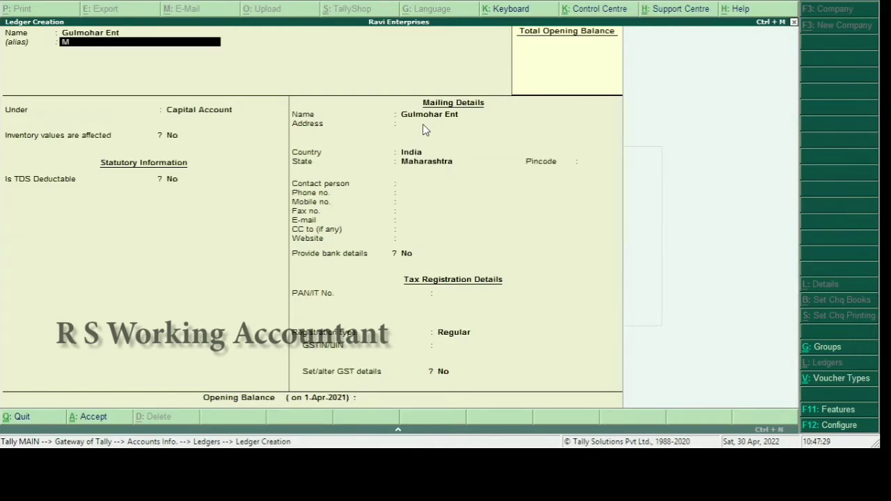
key("BackSpace")
type("Naresh Bhai Da")
key("BackSpace")
key("BackSpace")
key("BackSpace")
type("Bhai Andheri Eas")
key("Return")
key("Return")
Place Gulmohar Ent under Sundry Debtors with Regular registration and save it
key("BackSpace")
type("Sund")
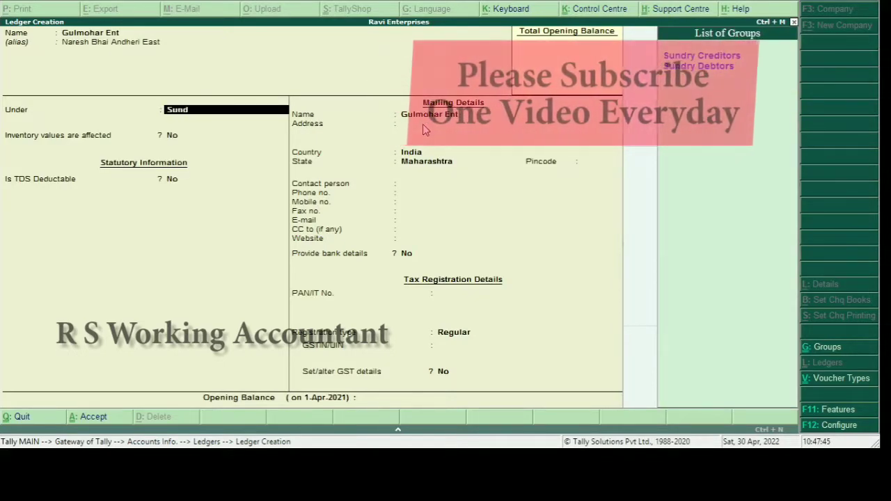
key("Return")
key("Return")
key("Return")
key("Return")
key("Return")
key("Return")
key("Return")
key("Return")
key("Return")
key("Return")
key("Return")
key("Return")
key("Return")
key("Return")
key("Return")
key("Return")
key("Return")
key("Return")
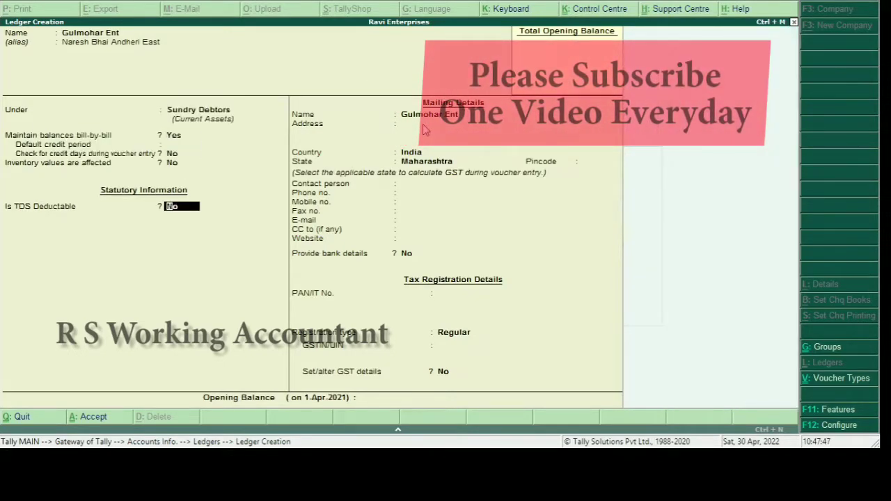
key("Return")
key("Return")
key("Return")
key("Return")
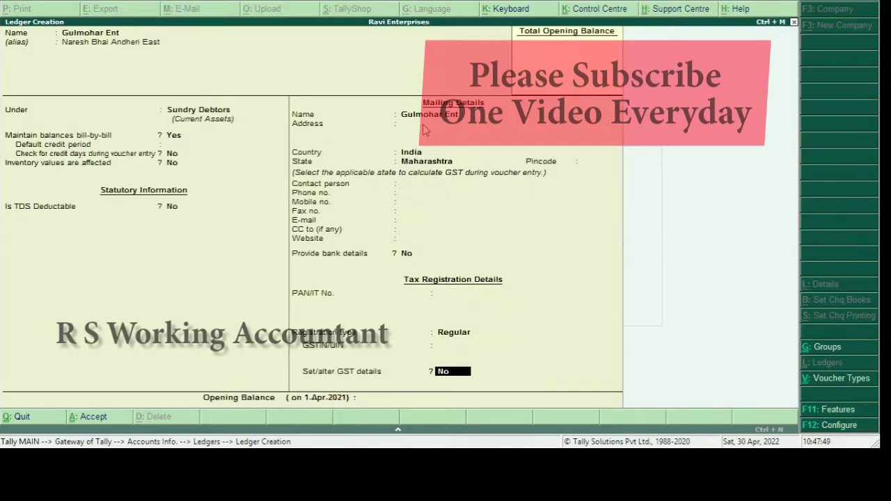
key("Return")
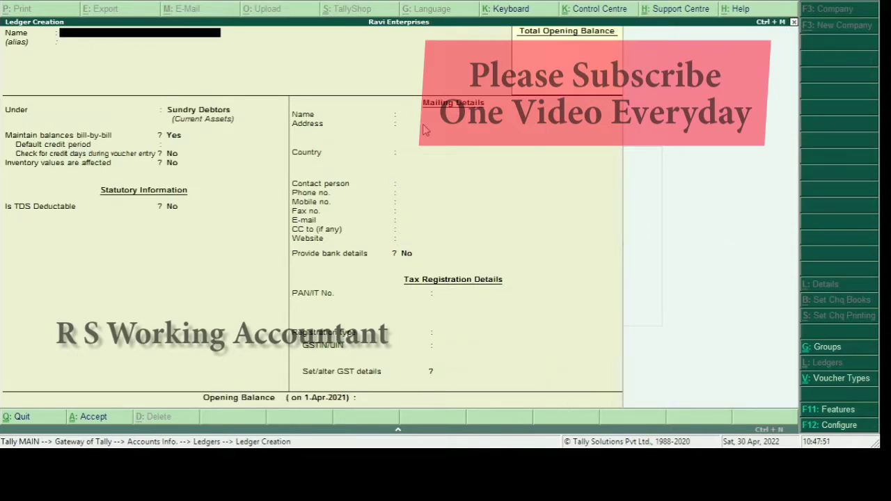
key("Escape")
key("Escape")
key("Escape")
type("da")
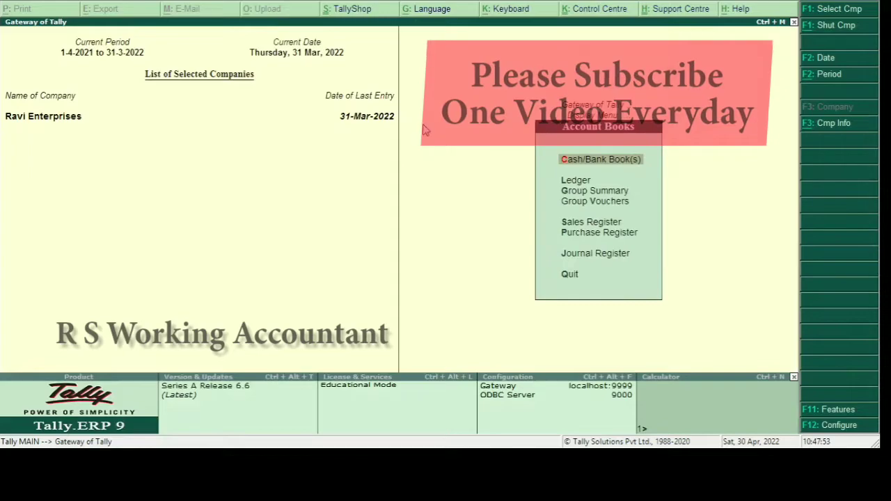
type("lNares")
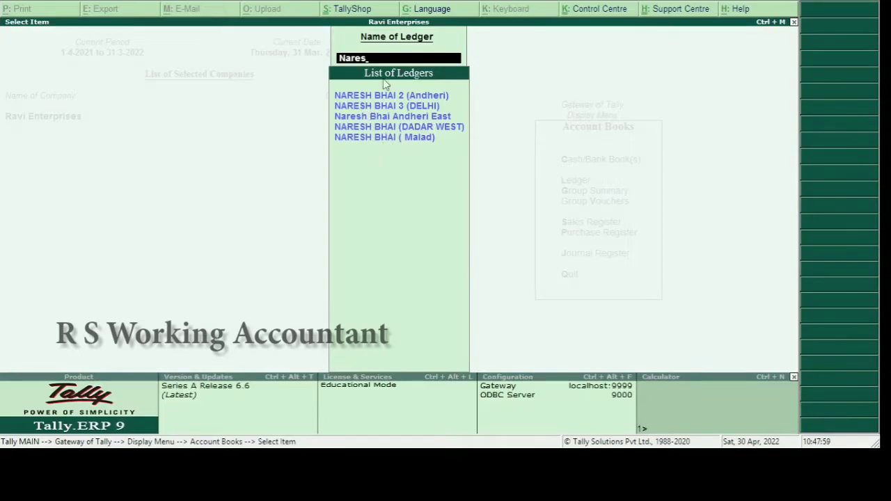
key("Escape")
key("Escape")
key("Escape")
key("Escape")
key("Escape")
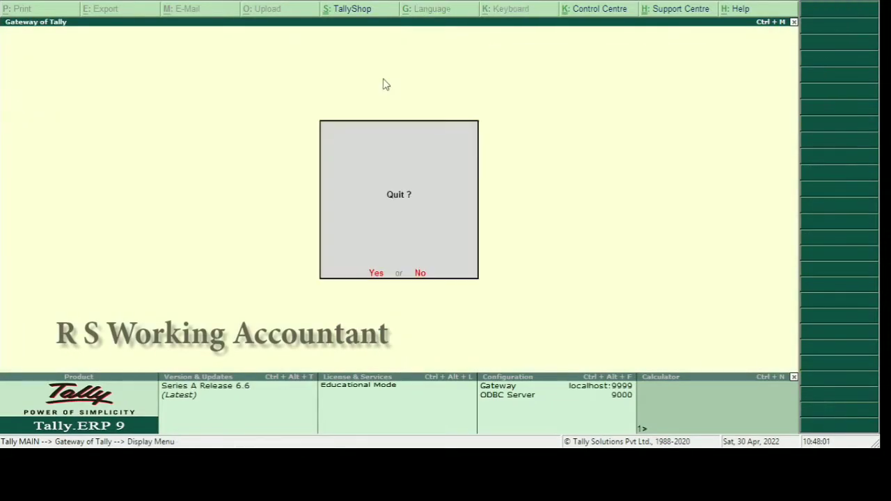
key("n")
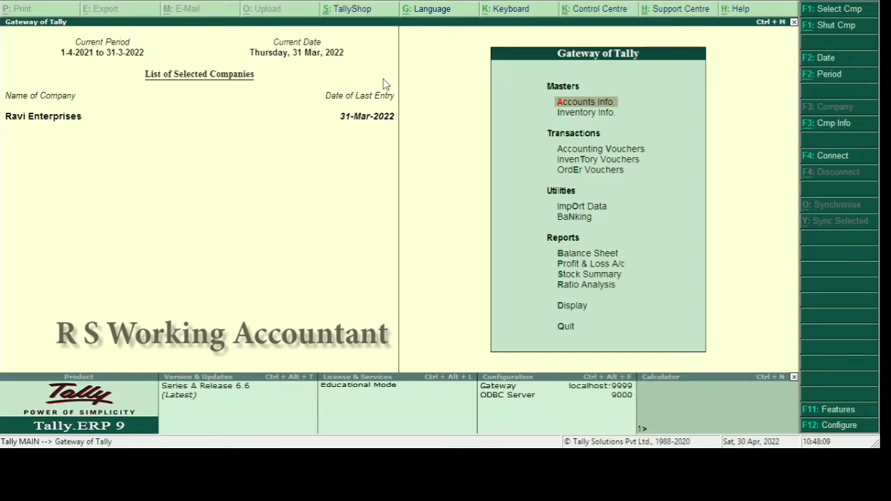
type("dalSu")
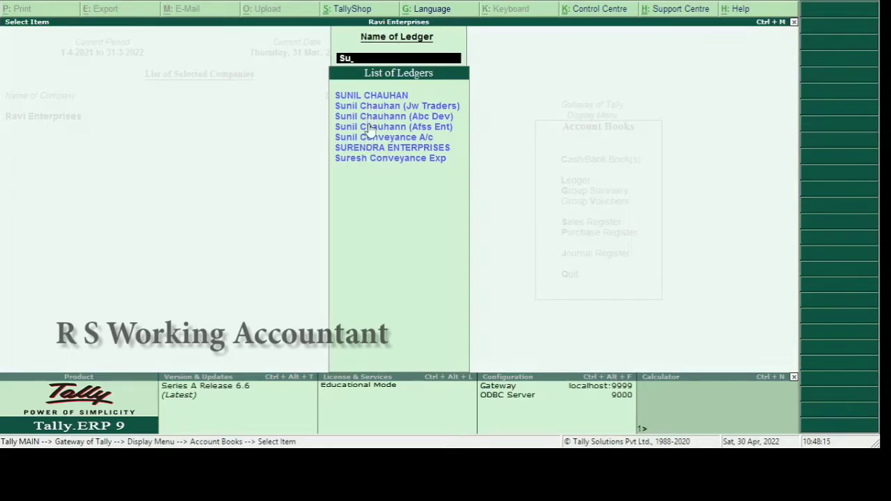
key("BackSpace")
key("BackSpace")
key("Escape")
key("Escape")
key("Escape")
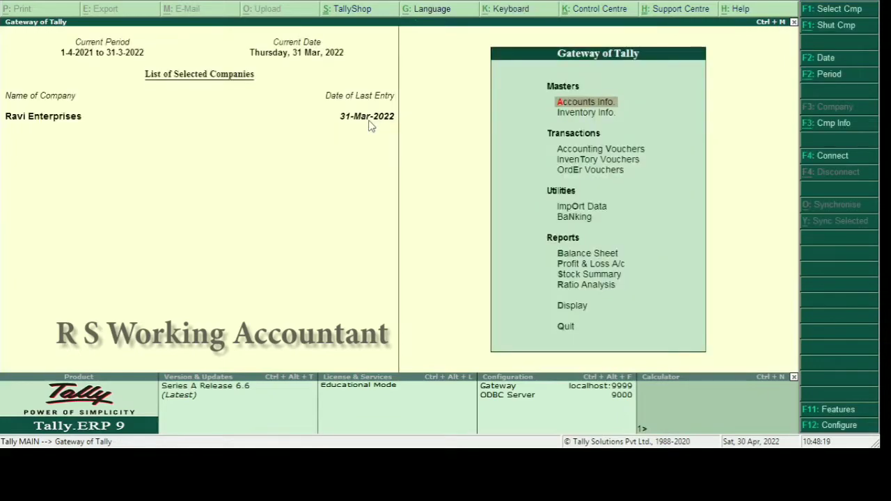
Start a new ledger named Delta Ent
key("a")
key("l")
key("c")
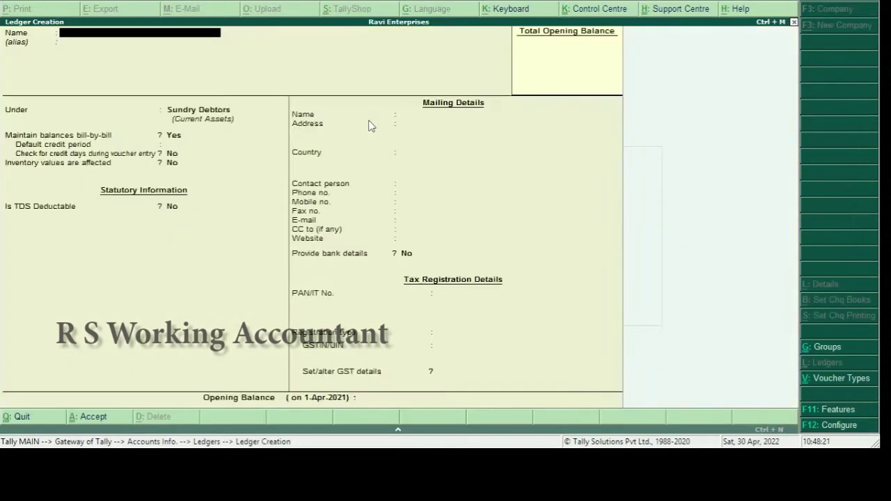
type("Delta Ent")
key("Return")
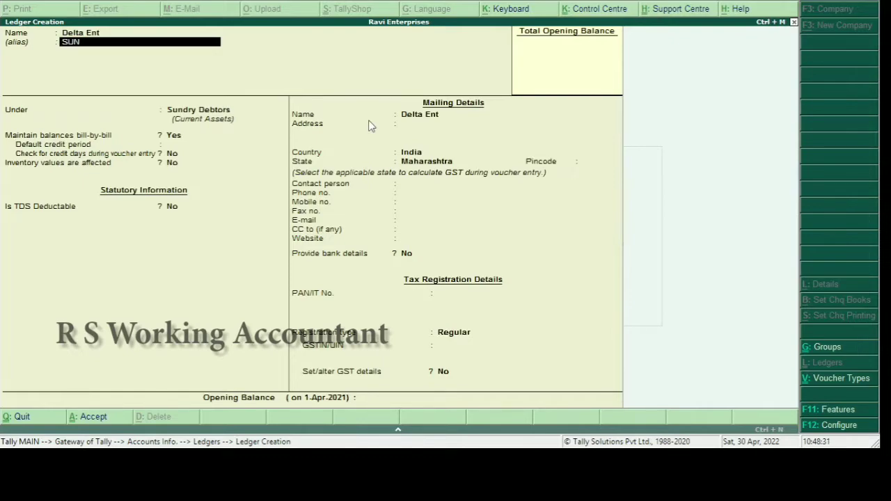
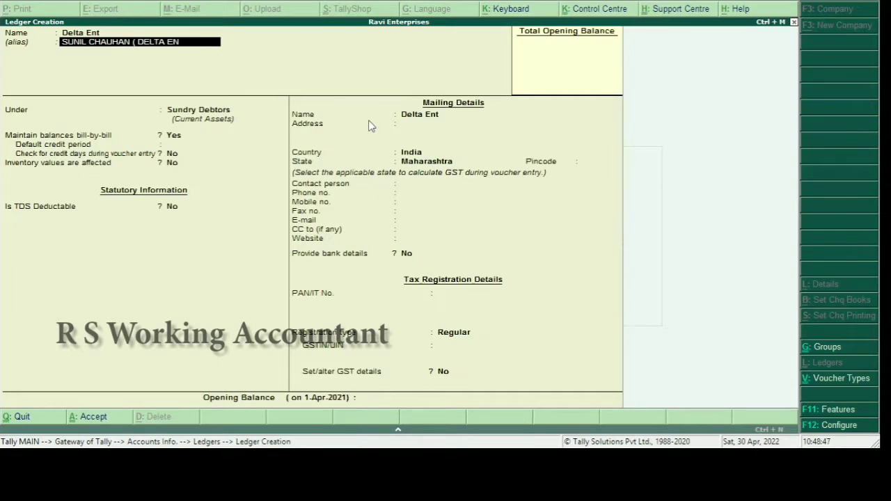
Add the contact person's name with '(DELTA ENT)' as alias, keep Sundry Debtors, and save
type("T)")
key("Return")
key("Return")
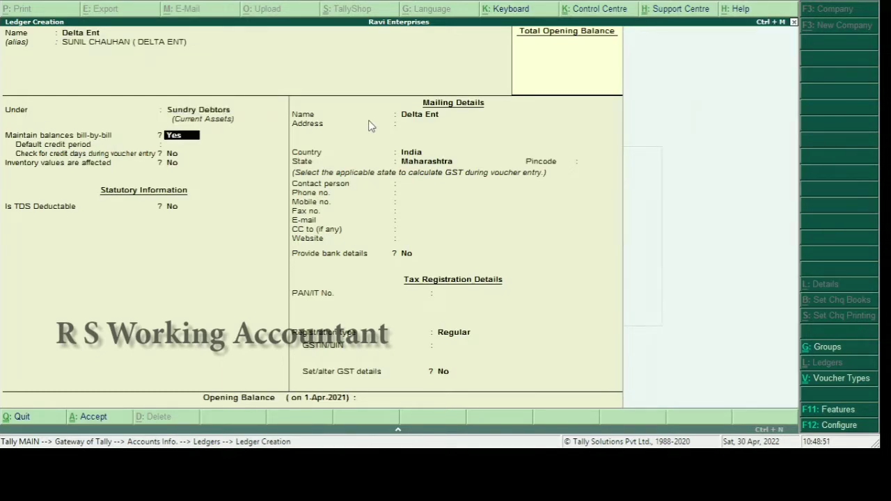
key("Return")
key("Return")
key("Return")
key("Return")
key("Return")
key("Return")
key("Return")
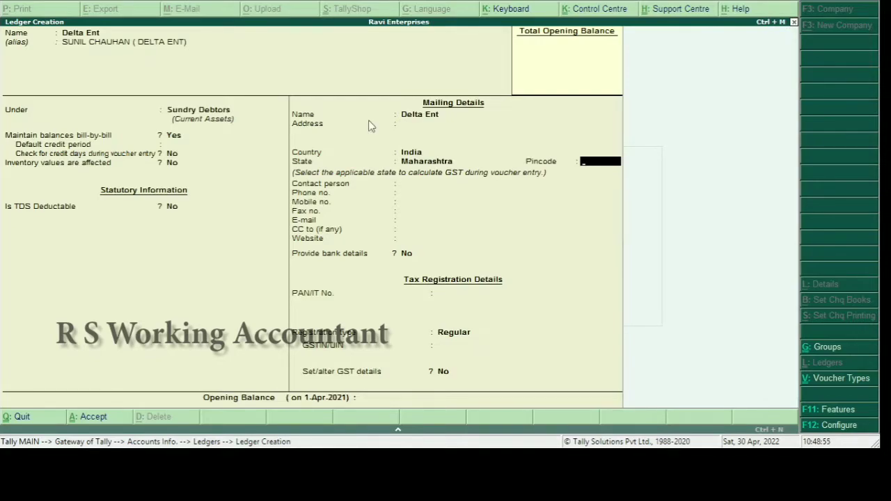
key("ctrl+a")
key("Escape")
key("Escape")
key("Escape")
key("Escape")
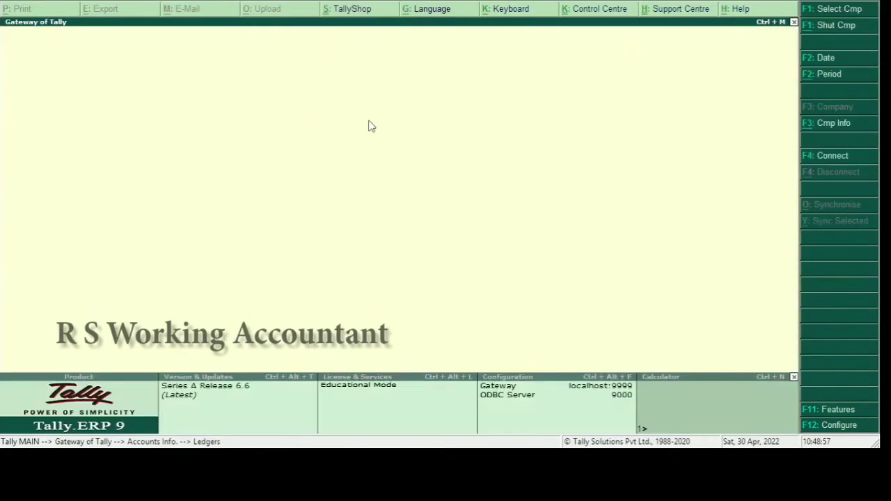
type("dalSUNI")
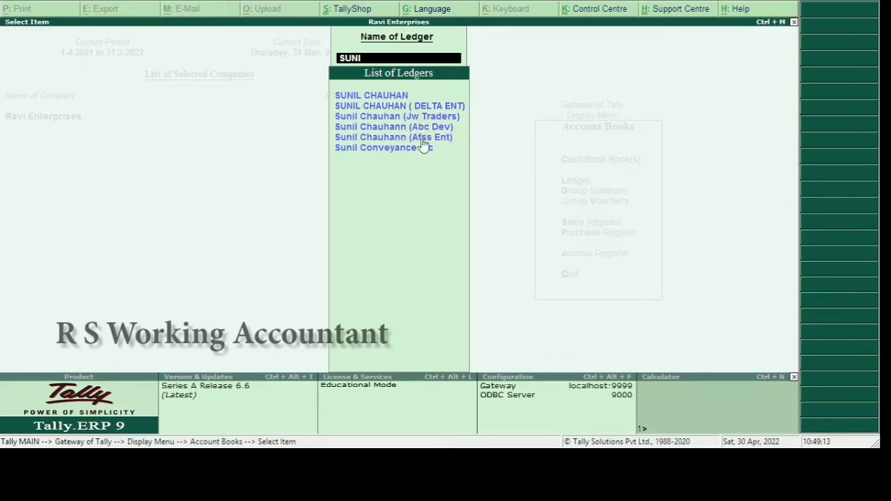
key("Down")
key("Down")
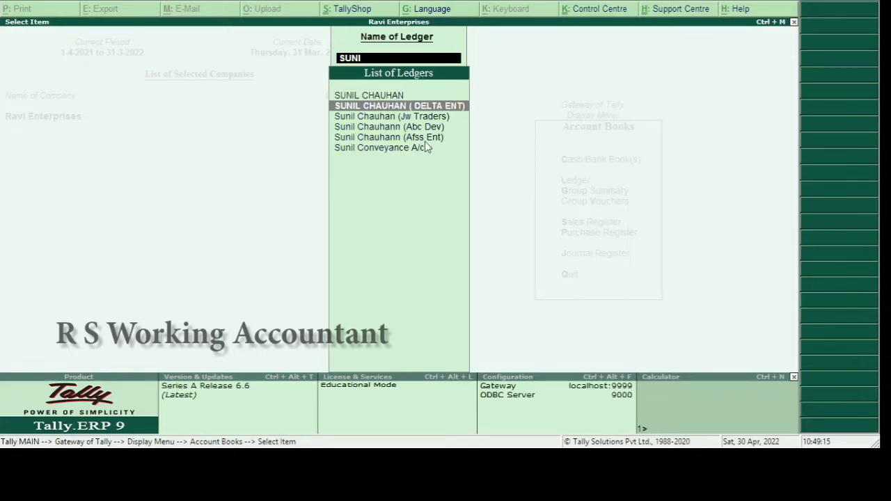
key("Return")
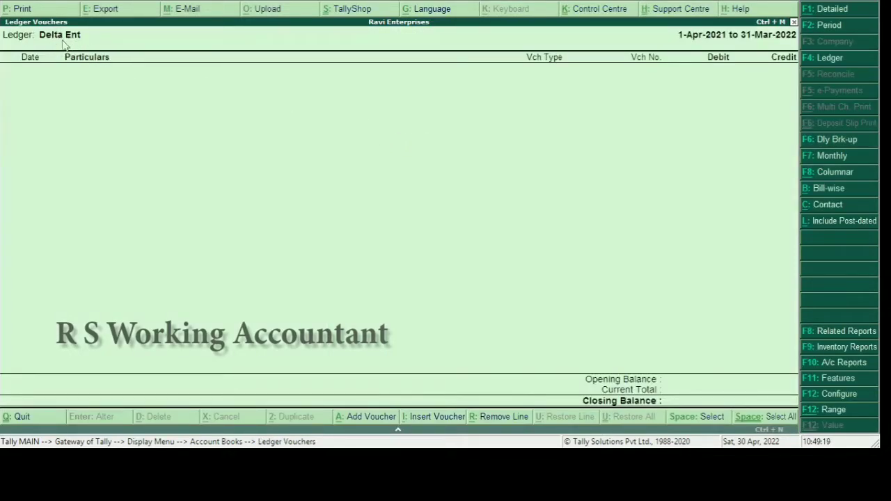
key("Escape")
type("SUN")
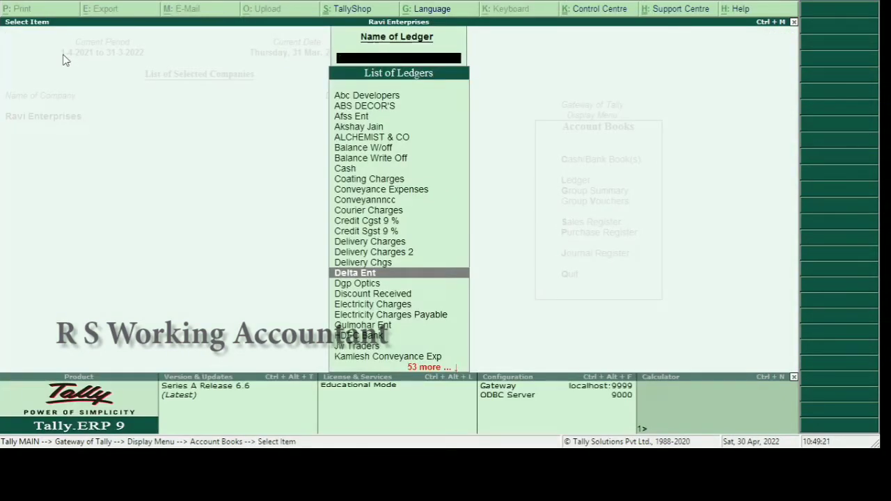
type("IL")
key("Down")
key("Down")
key("Down")
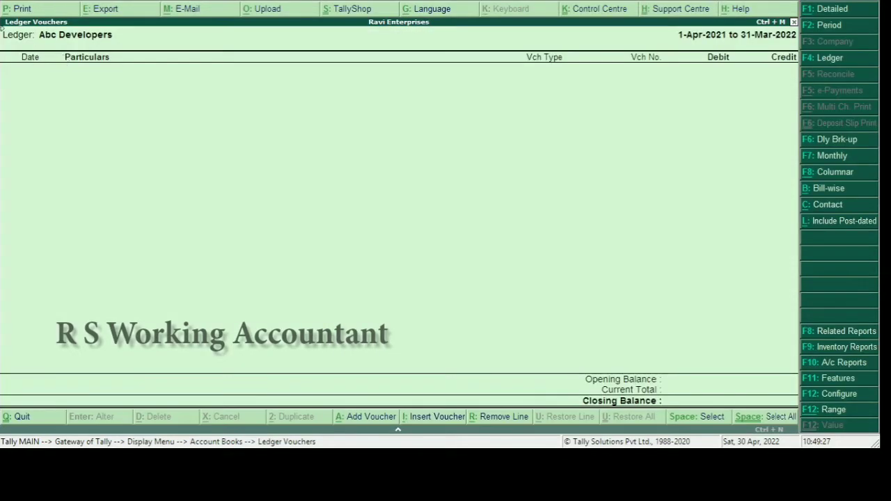
key("Escape")
type("NARESH")
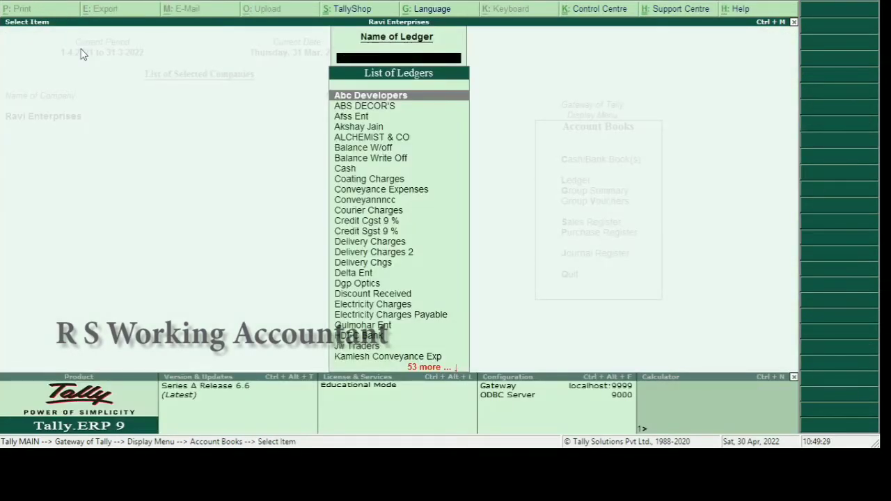
key("Down")
key("Down")
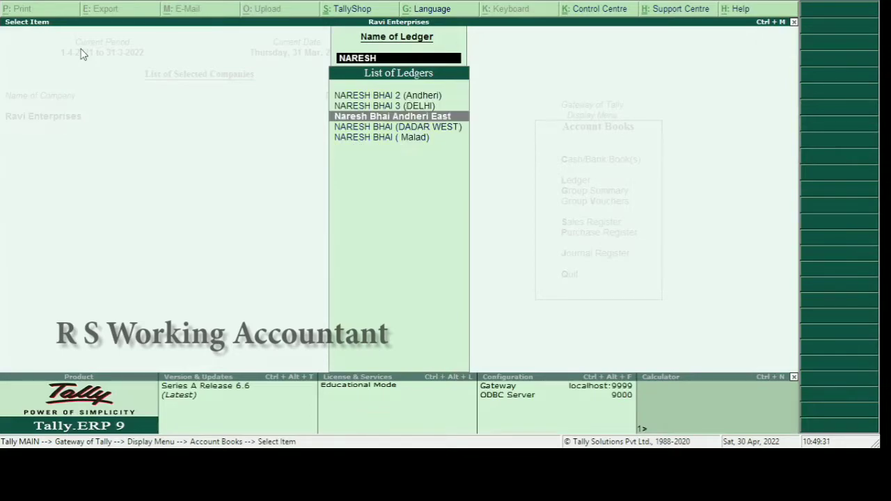
key("Down")
key("Return")
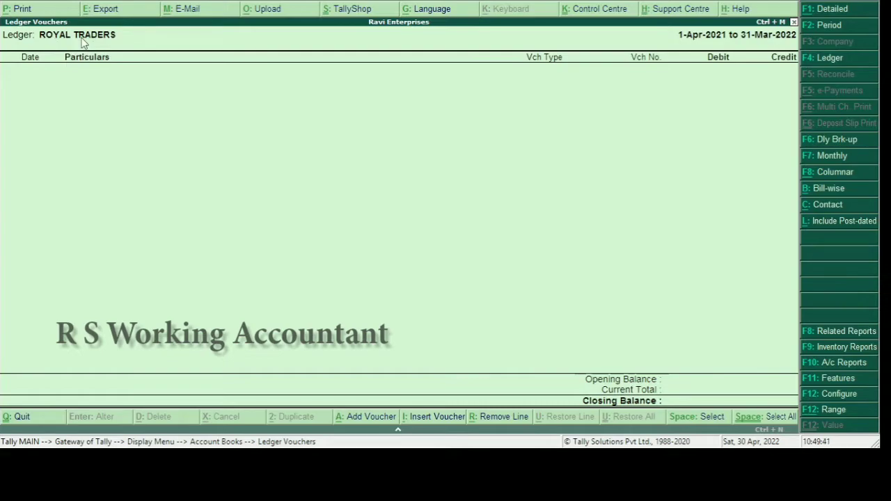
key("Escape")
key("Escape")
key("Escape")
key("Escape")
key("Escape")
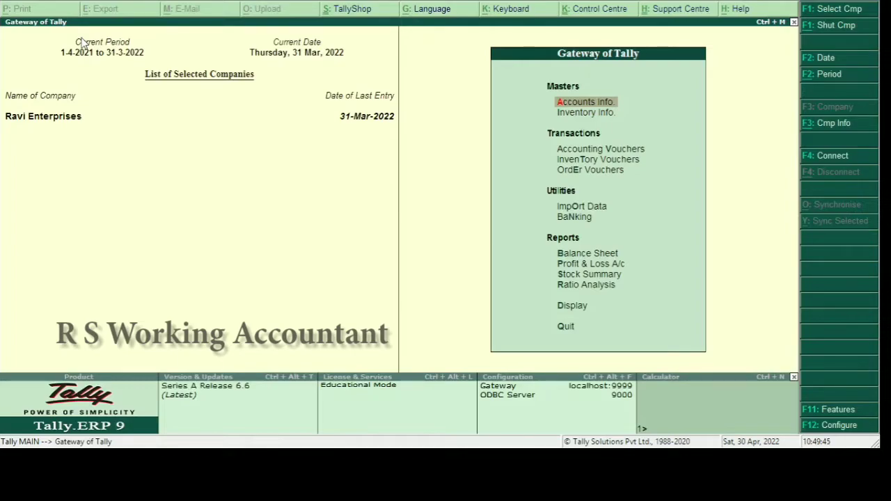
Create stock item NOKIA 220 BASIC with alias N220B
key("i")
key("i")
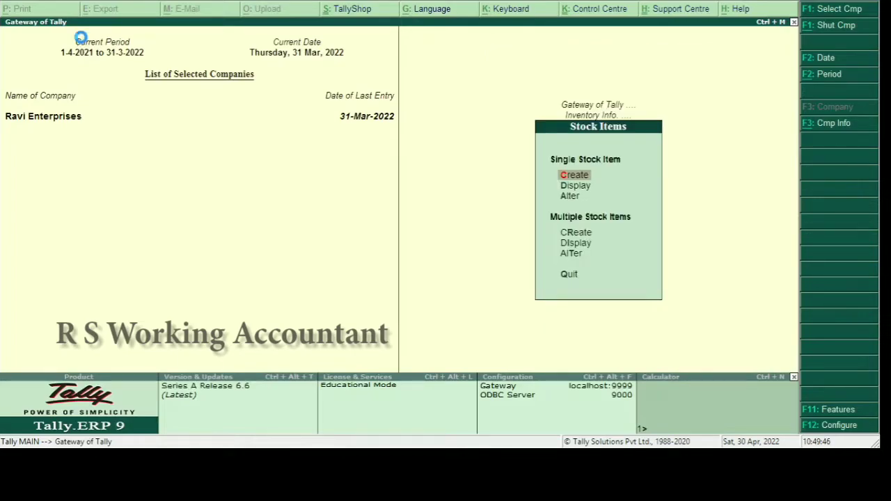
type("cNO")
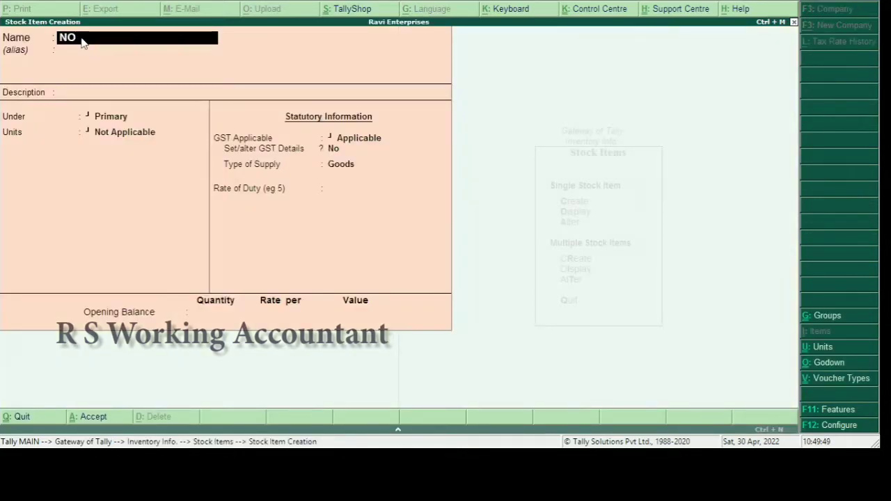
type("KIA 220 BASIC")
key("Return")
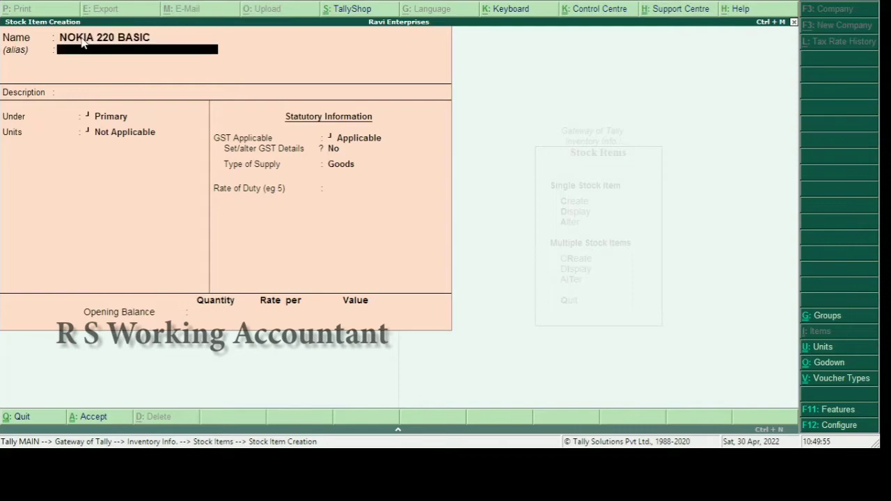
type("N220B")
key("Return")
key("Return")
key("Return")
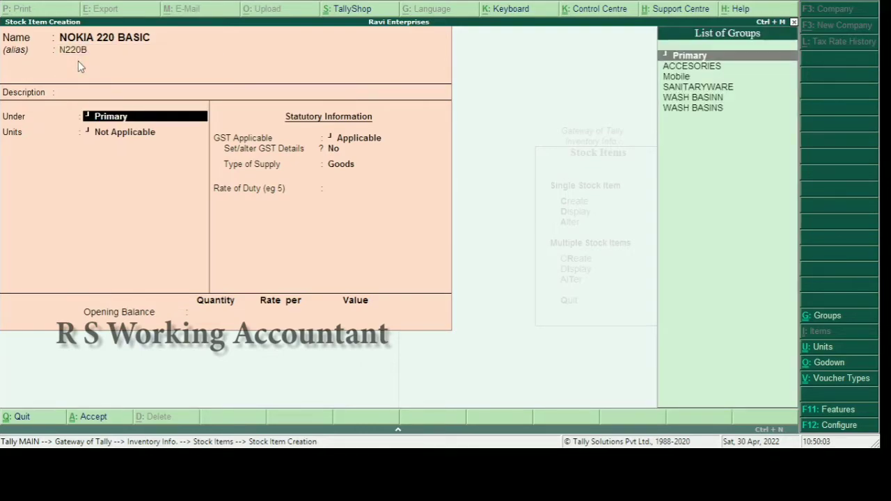
Put the item under the Mobile group in NO units and save it
key("Down")
key("Down")
key("Return")
key("Down")
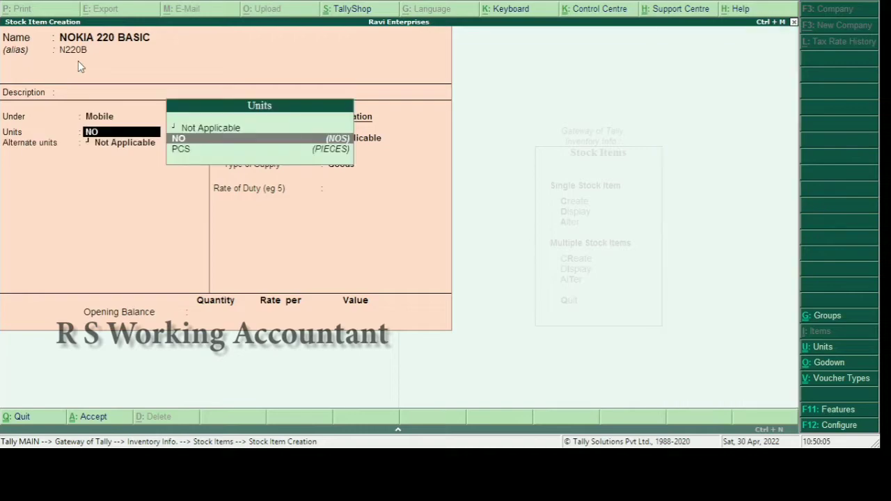
key("Return")
key("Return")
key("Return")
key("Return")
key("Return")
key("Return")
key("Return")
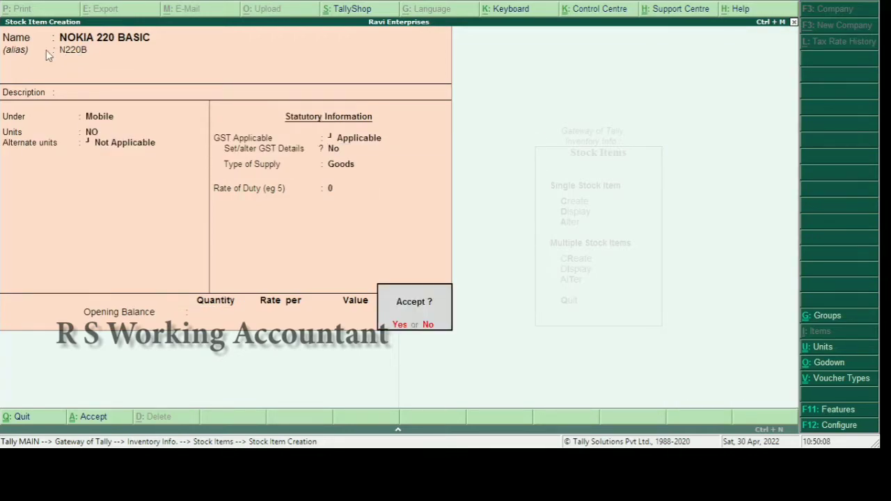
key("Return")
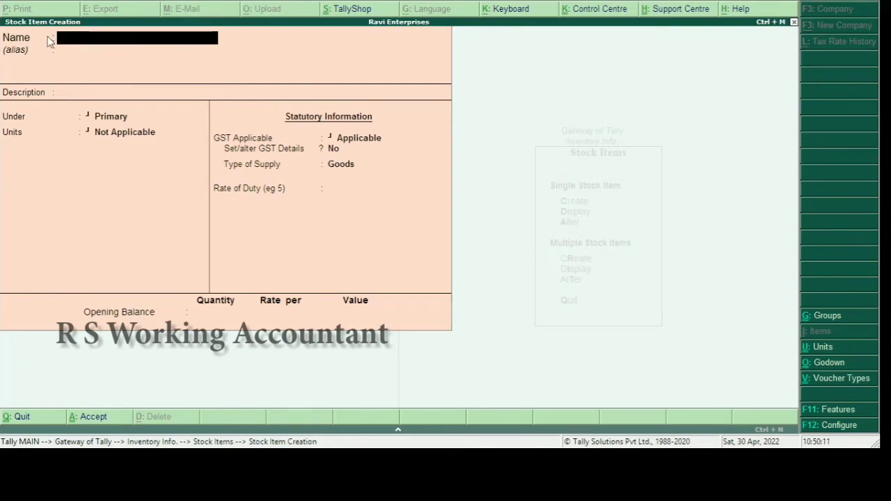
key("Escape")
key("Return")
key("Escape")
key("Escape")
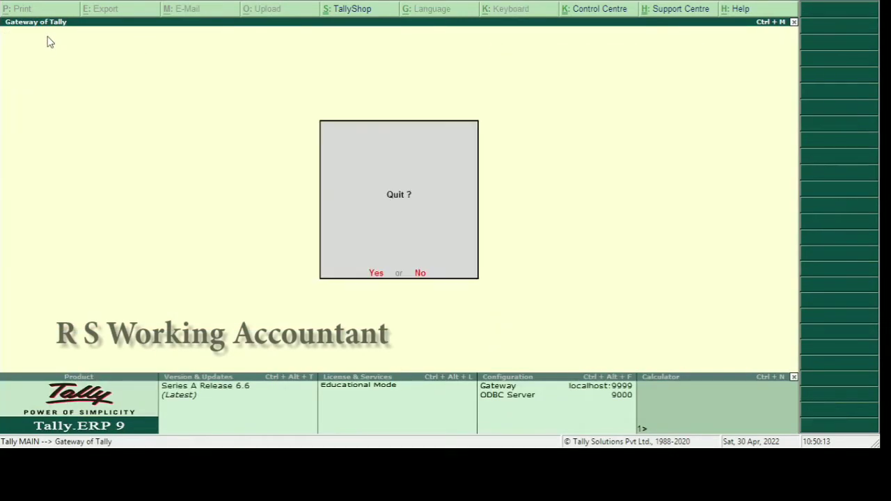
key("Escape")
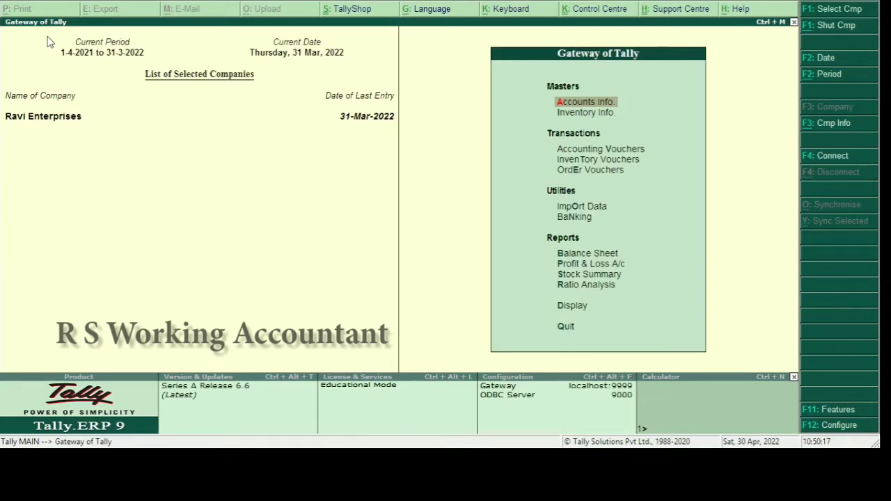
type("iia")
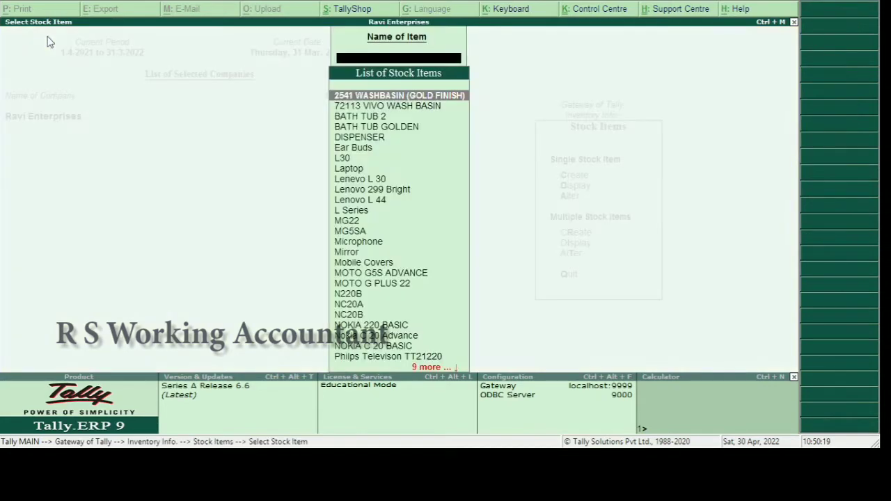
type("PT")
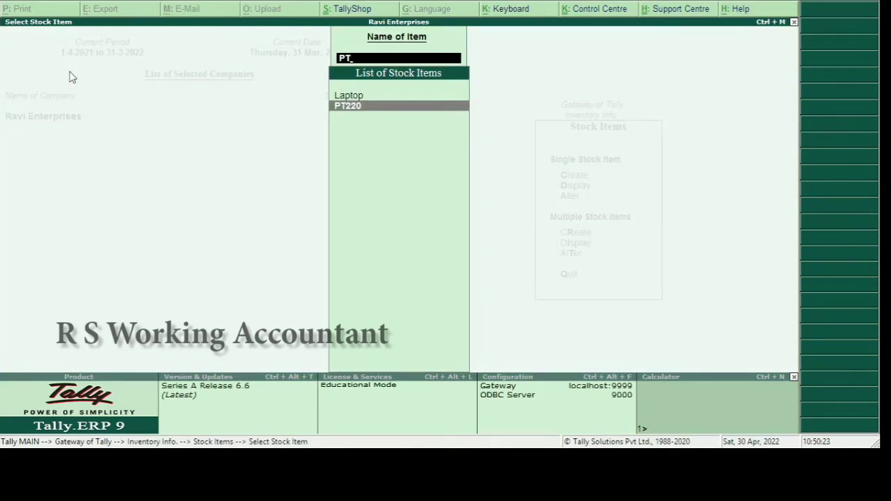
key("Return")
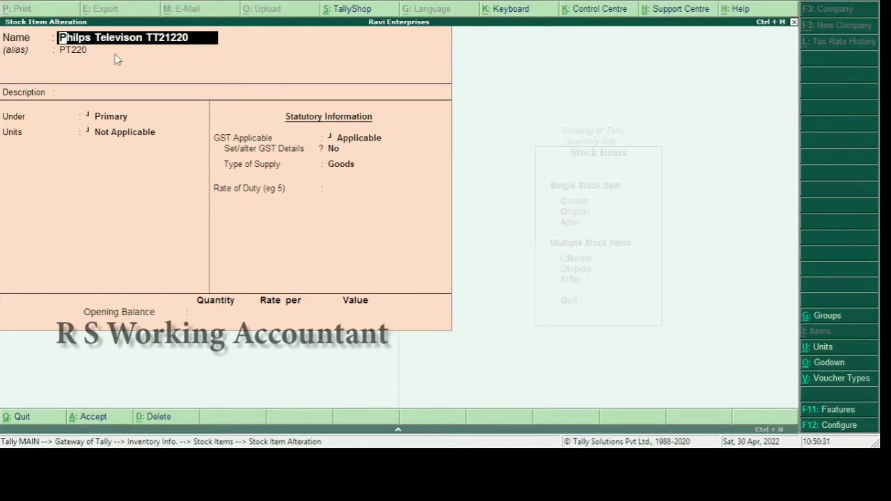
key("BackSpace")
key("Escape")
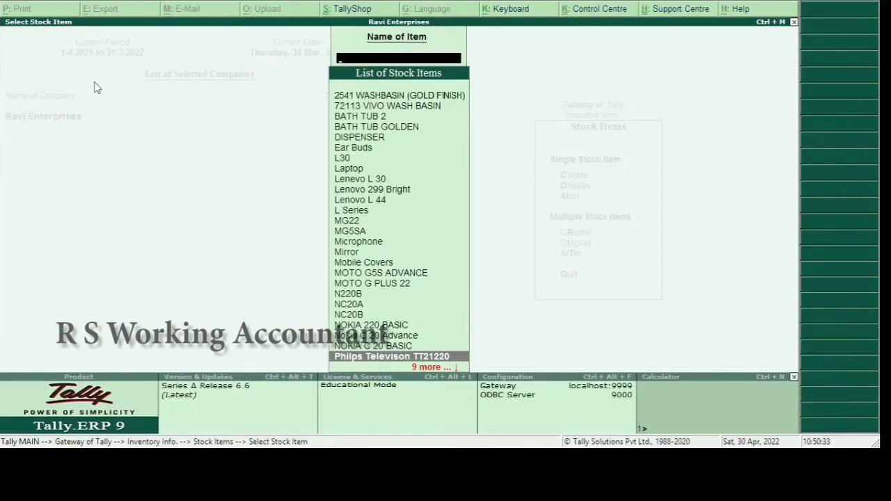
type("C20")
key("Down")
key("Down")
key("Down")
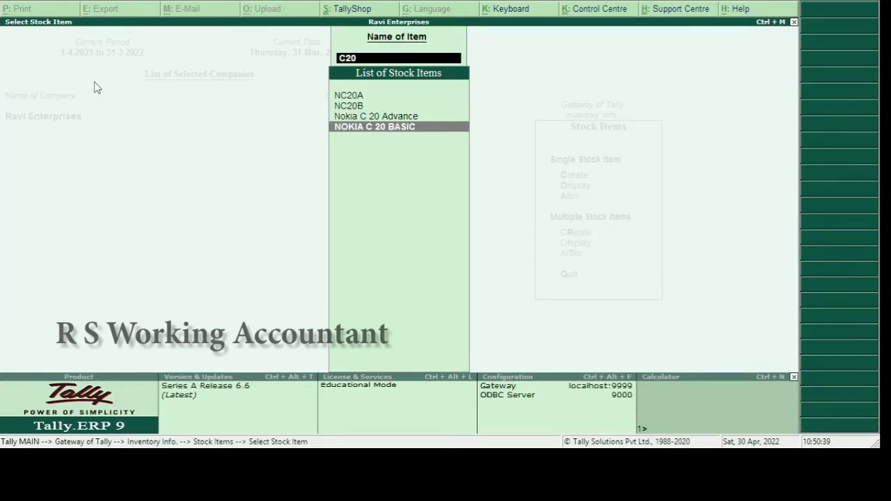
key("Up")
key("Up")
key("BackSpace")
key("BackSpace")
key("BackSpace")
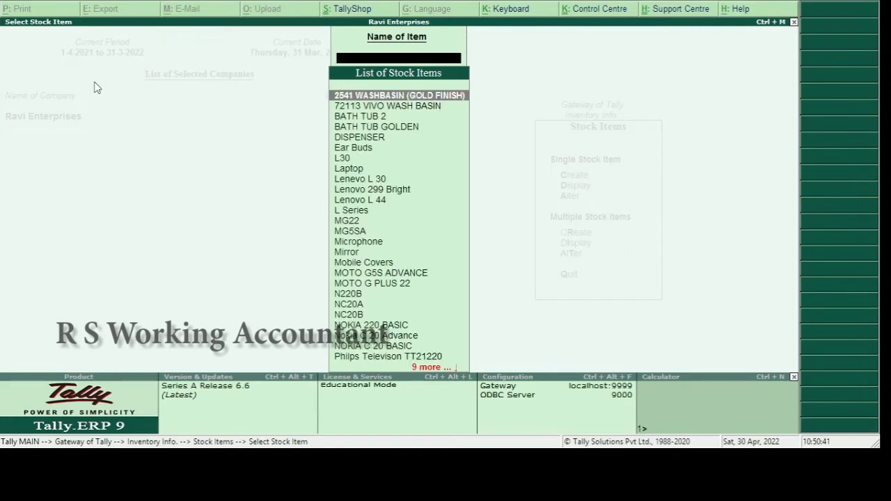
type("MO")
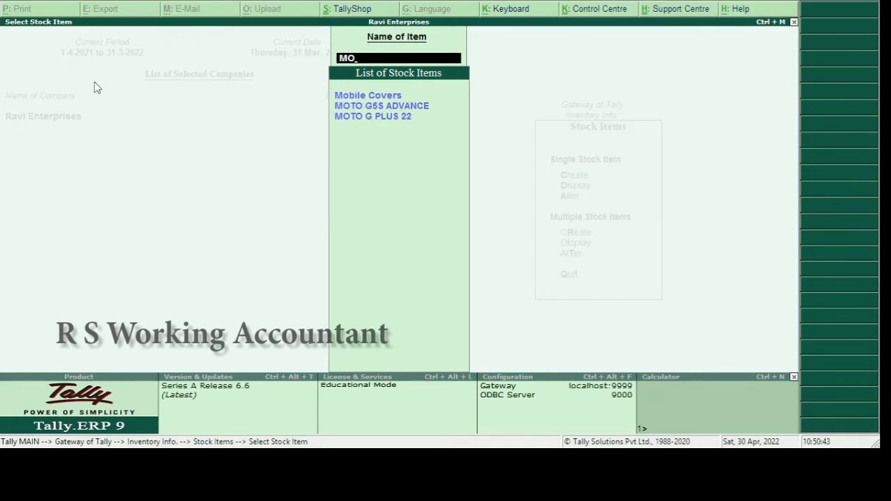
key("Down")
key("BackSpace")
key("BackSpace")
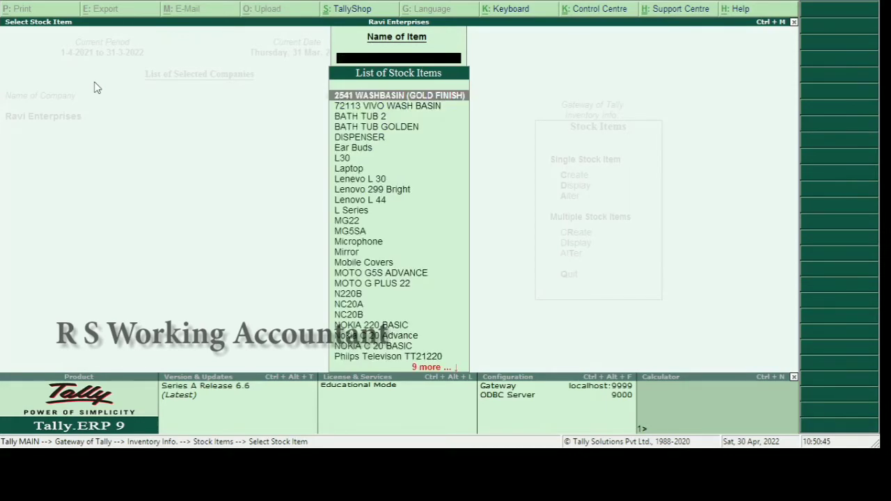
type("MG")
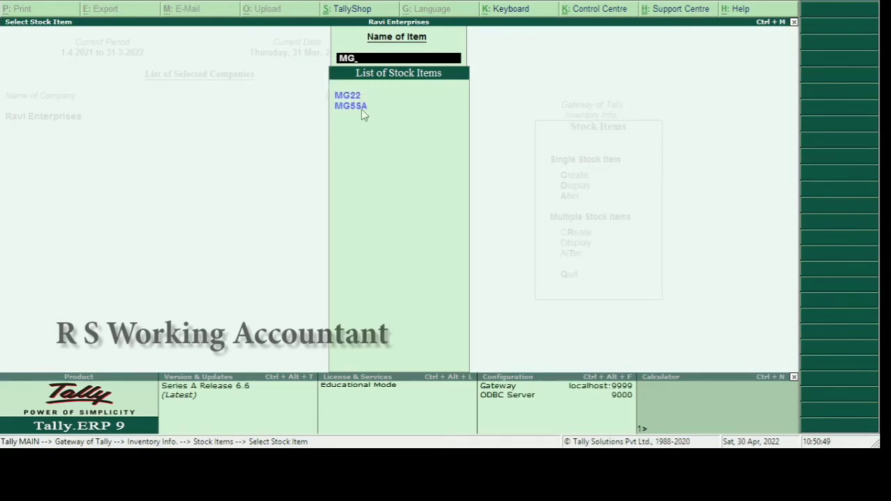
key("BackSpace")
key("BackSpace")
key("Escape")
key("Escape")
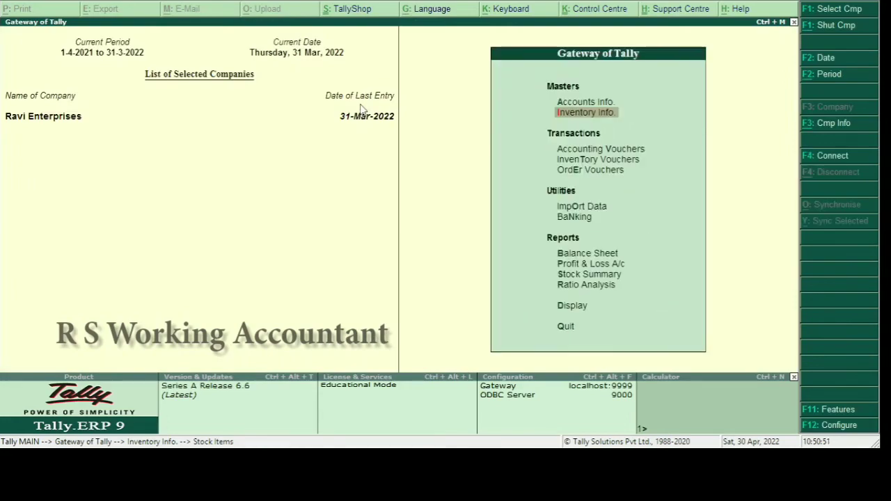
key("Escape")
key("n")
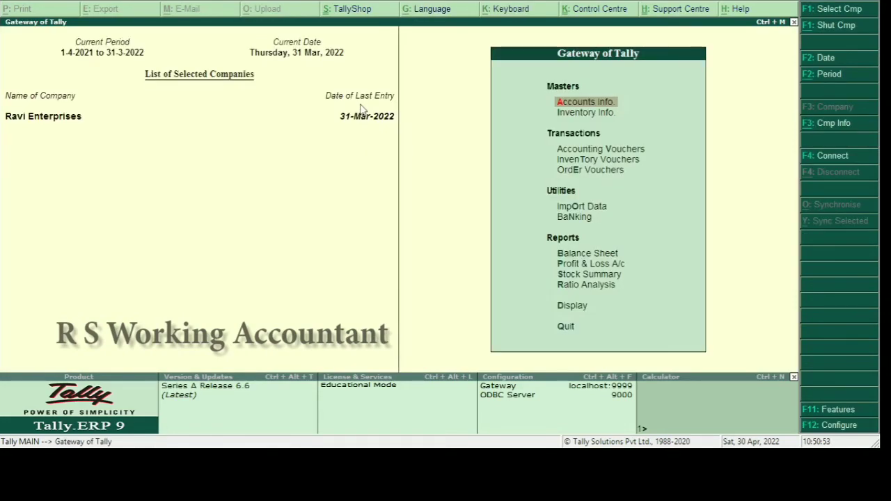